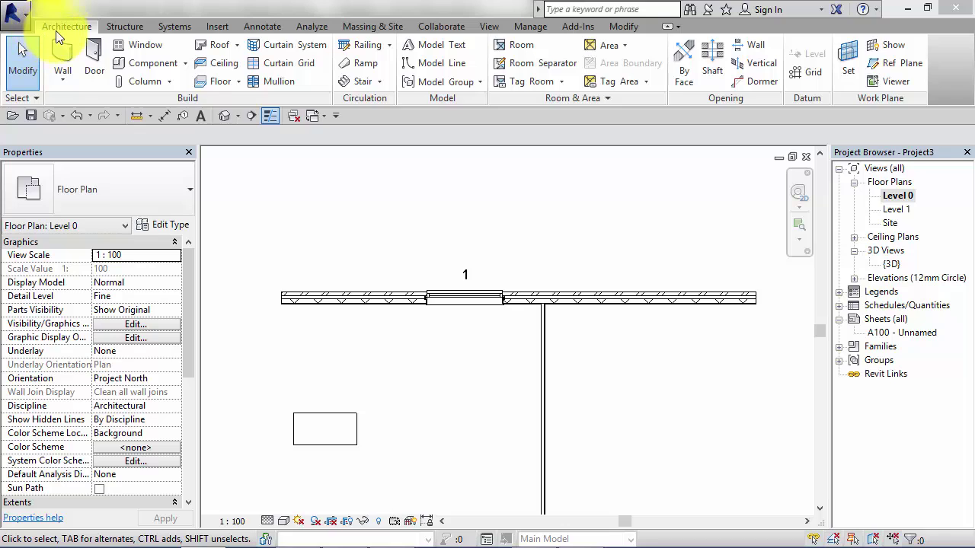
Switch the ribbon to the Modify tools while viewing the Level 0 floor plan
{"action": "left_click", "coordinate": [623, 26]}
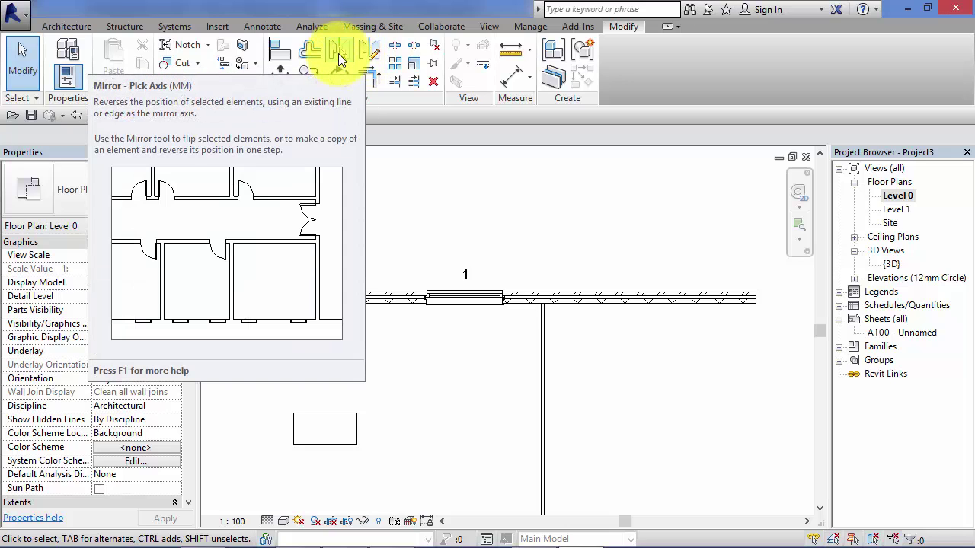
{"action": "scroll", "coordinate": [462, 370], "scroll_direction": "down", "scroll_amount": 1}
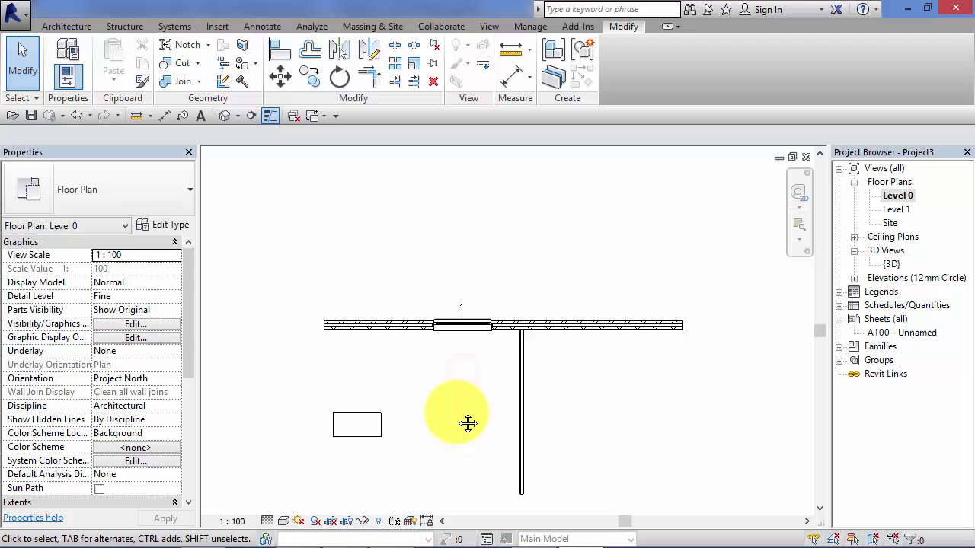
{"action": "middle_click_drag", "start_coordinate": [468, 420], "coordinate": [455, 343]}
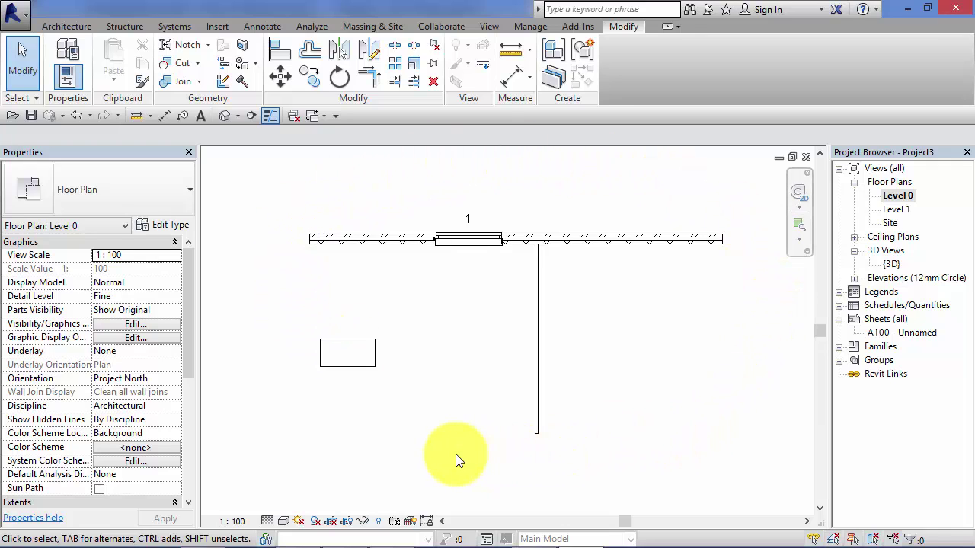
{"action": "mouse_move", "coordinate": [455, 457]}
{"action": "middle_mouse_down"}
{"action": "mouse_move", "coordinate": [462, 465]}
{"action": "mouse_move", "coordinate": [449, 460]}
{"action": "middle_mouse_up"}
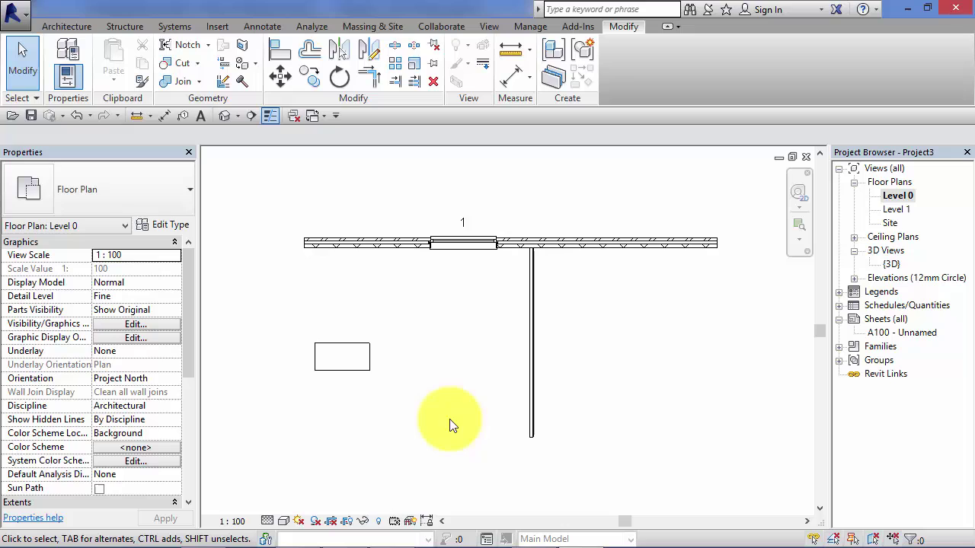
{"action": "middle_click_drag", "start_coordinate": [426, 311], "coordinate": [404, 309]}
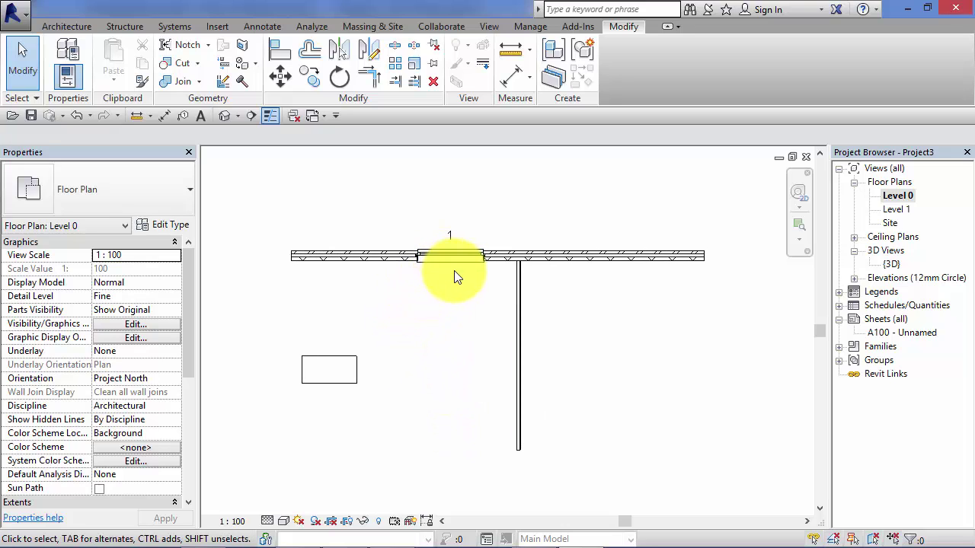
{"action": "scroll", "coordinate": [455, 274], "scroll_direction": "up", "scroll_amount": 1}
{"action": "middle_click_drag", "start_coordinate": [455, 276], "coordinate": [437, 285]}
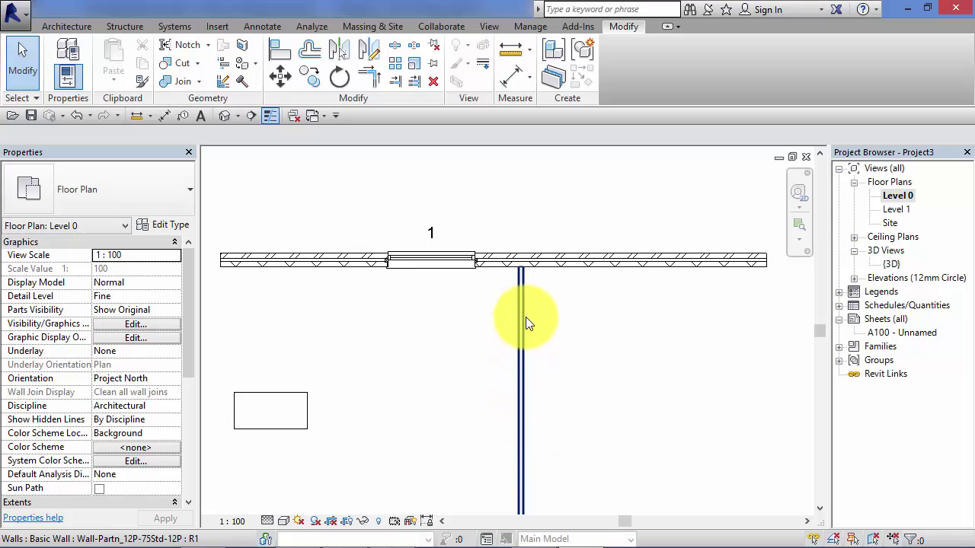
{"action": "scroll", "coordinate": [580, 284], "scroll_direction": "up", "scroll_amount": 1}
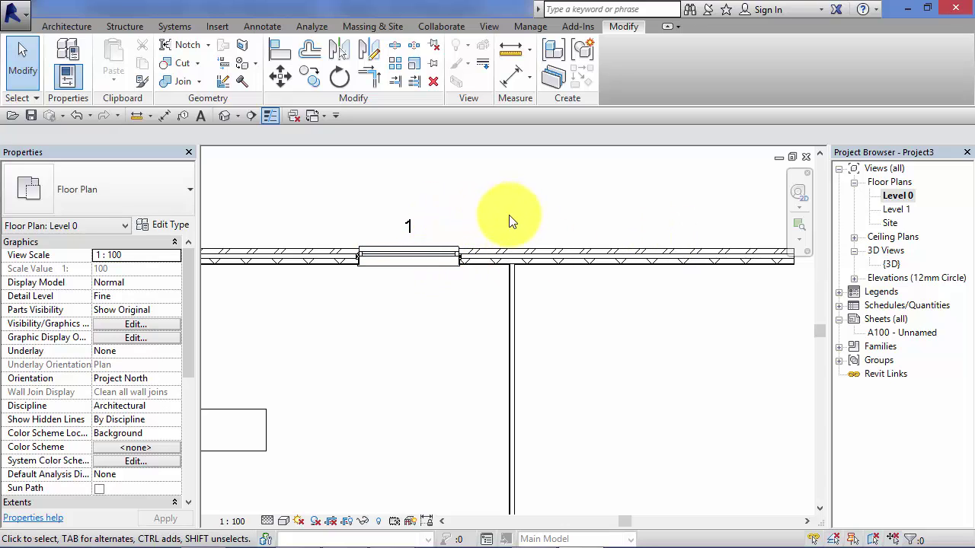
{"action": "middle_click_drag", "start_coordinate": [482, 318], "coordinate": [465, 340]}
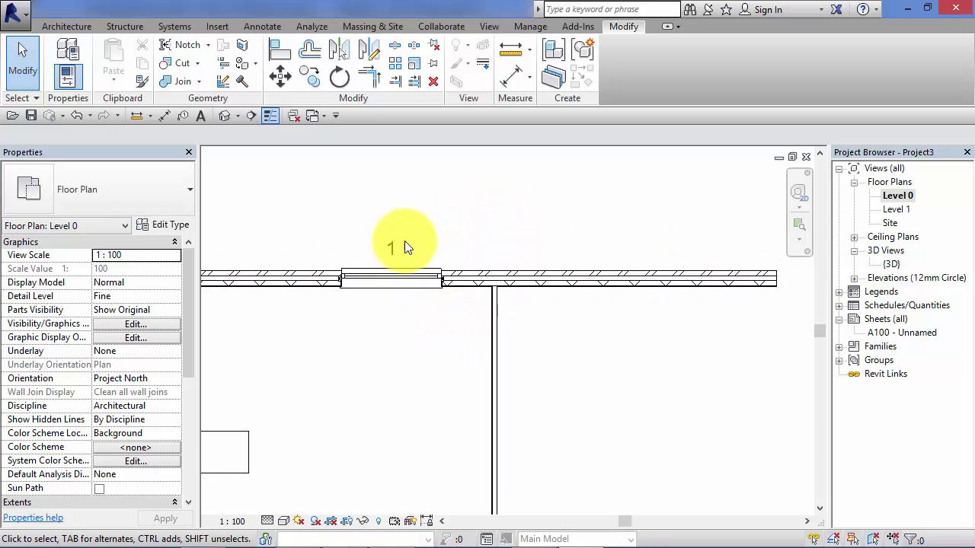
Select window 1 and start Mirror - Pick Axis with Copy enabled
{"action": "left_click", "coordinate": [378, 279]}
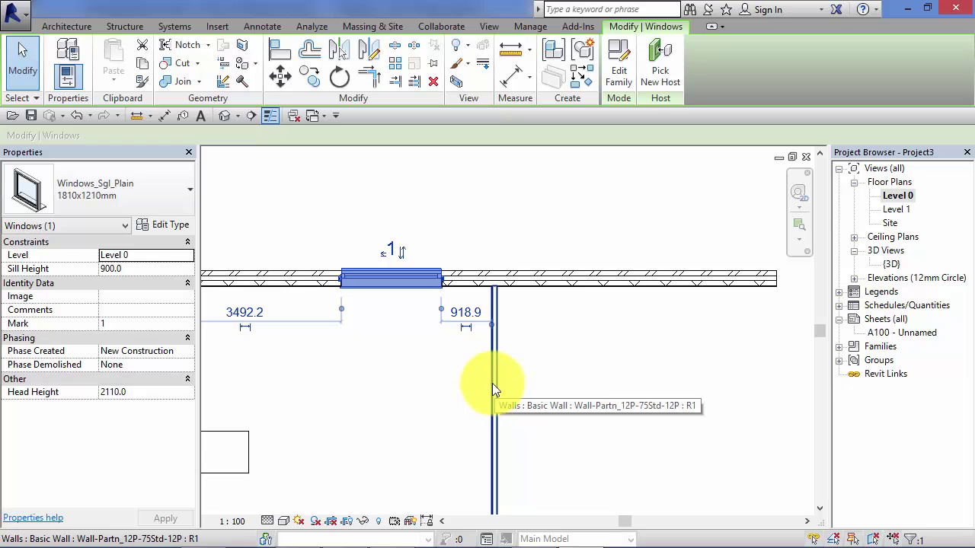
{"action": "left_click", "coordinate": [341, 51]}
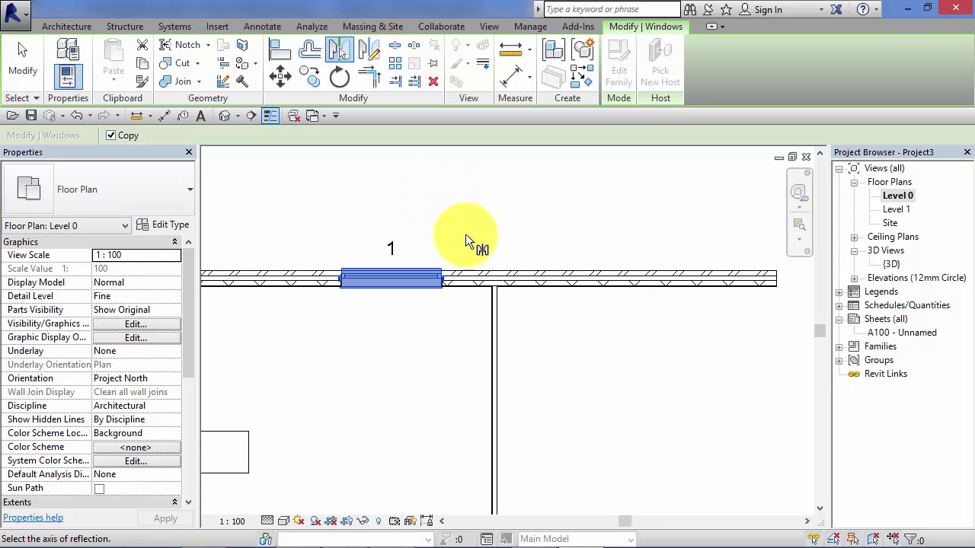
{"action": "scroll", "coordinate": [457, 371], "scroll_direction": "up", "scroll_amount": 4}
{"action": "middle_click_drag", "start_coordinate": [485, 370], "coordinate": [394, 374]}
{"action": "scroll", "coordinate": [356, 290], "scroll_direction": "up", "scroll_amount": 2}
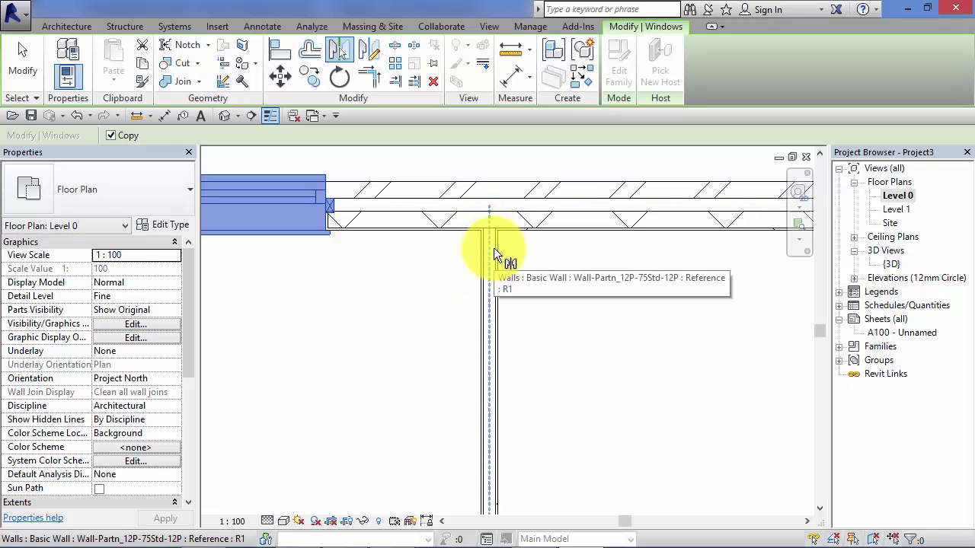
{"action": "scroll", "coordinate": [493, 247], "scroll_direction": "up", "scroll_amount": 2}
{"action": "scroll", "coordinate": [495, 248], "scroll_direction": "up", "scroll_amount": 2}
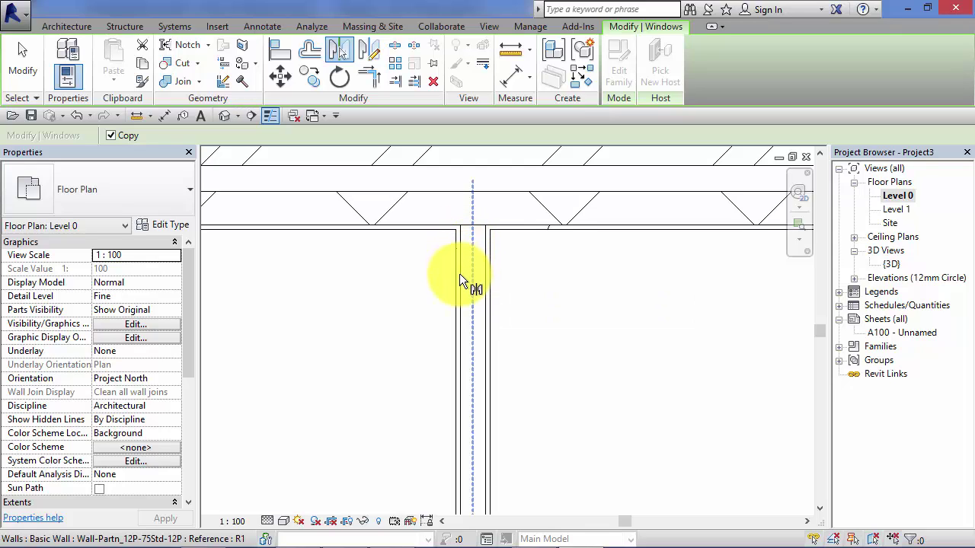
{"action": "scroll", "coordinate": [460, 276], "scroll_direction": "up", "scroll_amount": 3}
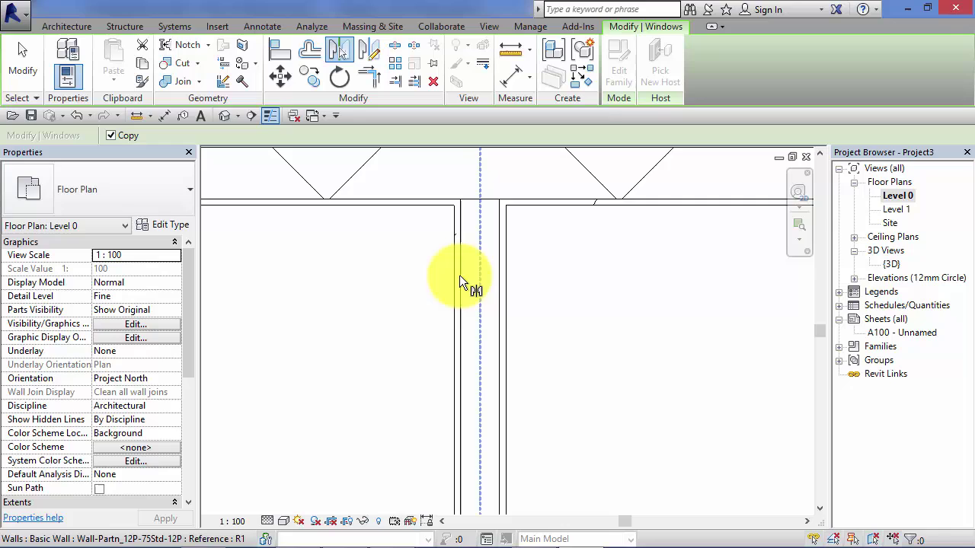
{"action": "middle_click_drag", "start_coordinate": [460, 276], "coordinate": [463, 286]}
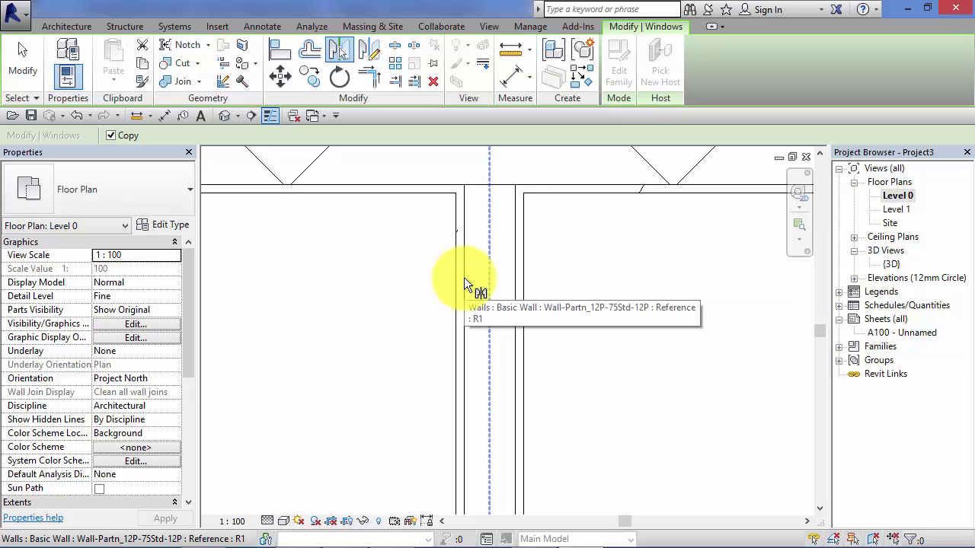
{"action": "key", "text": "Tab"}
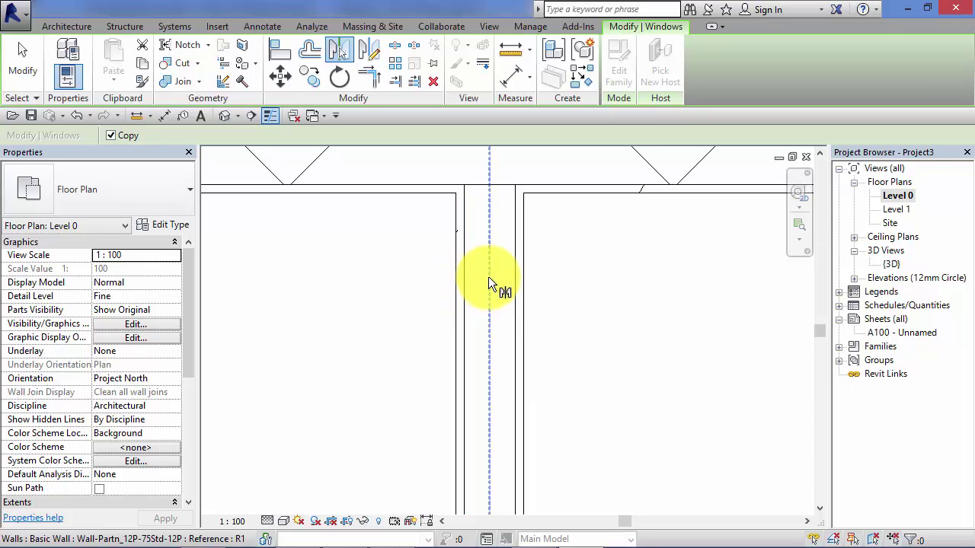
{"action": "scroll", "coordinate": [490, 283], "scroll_direction": "down", "scroll_amount": 1}
{"action": "scroll", "coordinate": [489, 278], "scroll_direction": "down", "scroll_amount": 2}
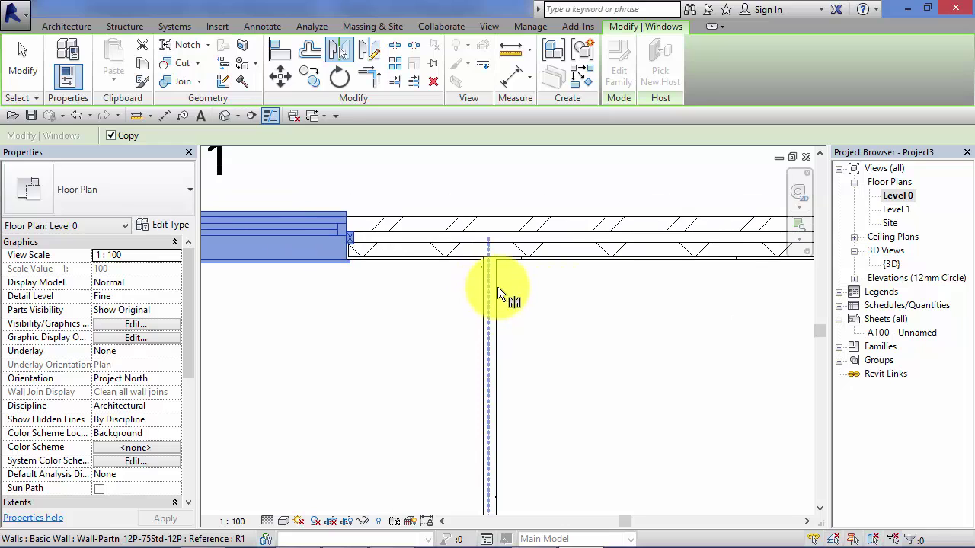
{"action": "middle_click_drag", "start_coordinate": [498, 287], "coordinate": [458, 283]}
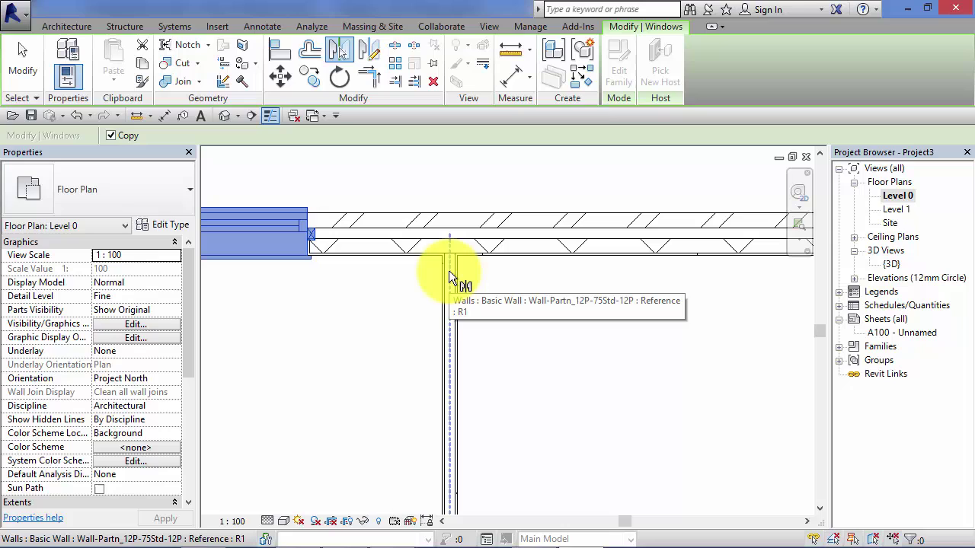
Mirror window 1 across the vertical wall's centreline as mark 3, then frame both windows
{"action": "left_click", "coordinate": [449, 272]}
{"action": "scroll", "coordinate": [450, 275], "scroll_direction": "down", "scroll_amount": 2}
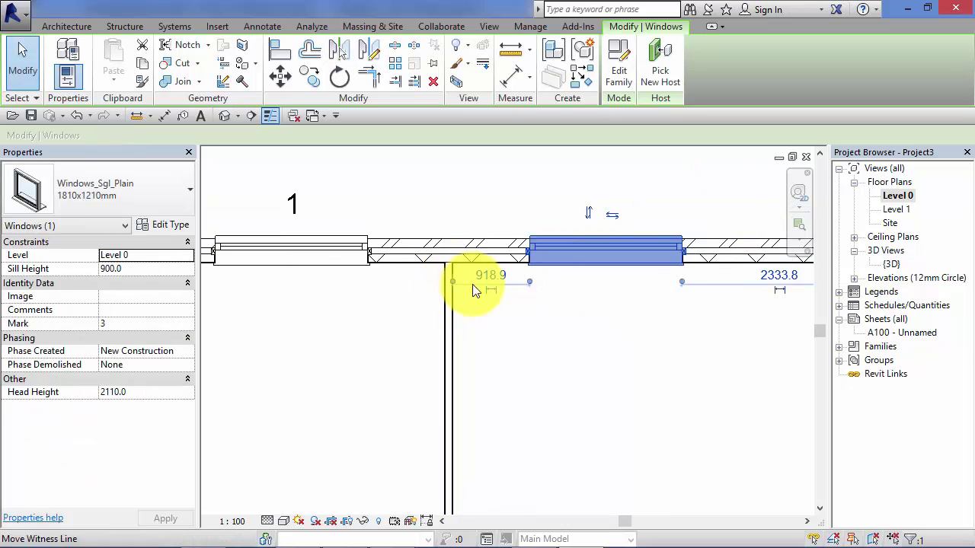
{"action": "middle_click_drag", "start_coordinate": [516, 324], "coordinate": [490, 337]}
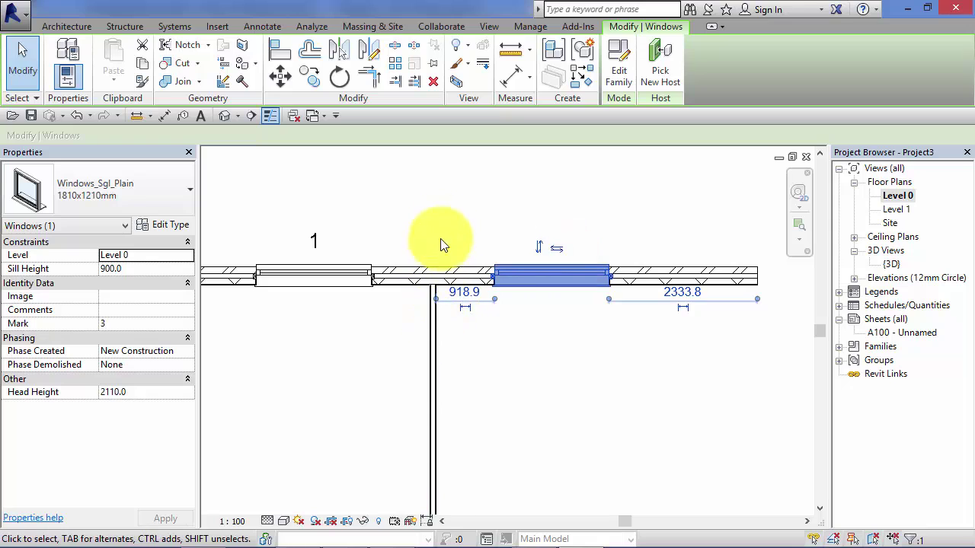
{"action": "scroll", "coordinate": [498, 355], "scroll_direction": "down", "scroll_amount": 4}
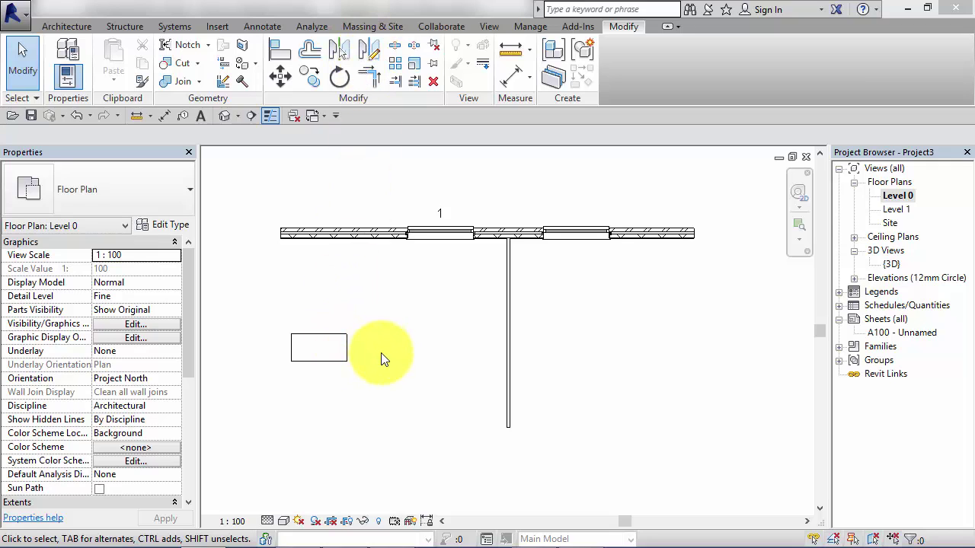
Mirror-copy the Furniture_Desk 1525x762mm to the right across a drawn vertical axis
{"action": "left_click", "coordinate": [329, 366]}
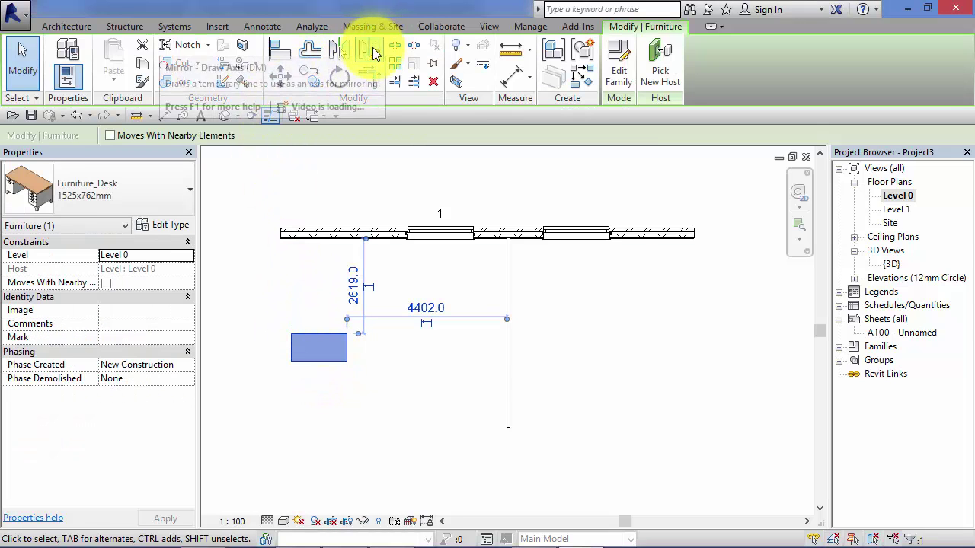
{"action": "left_click", "coordinate": [372, 48]}
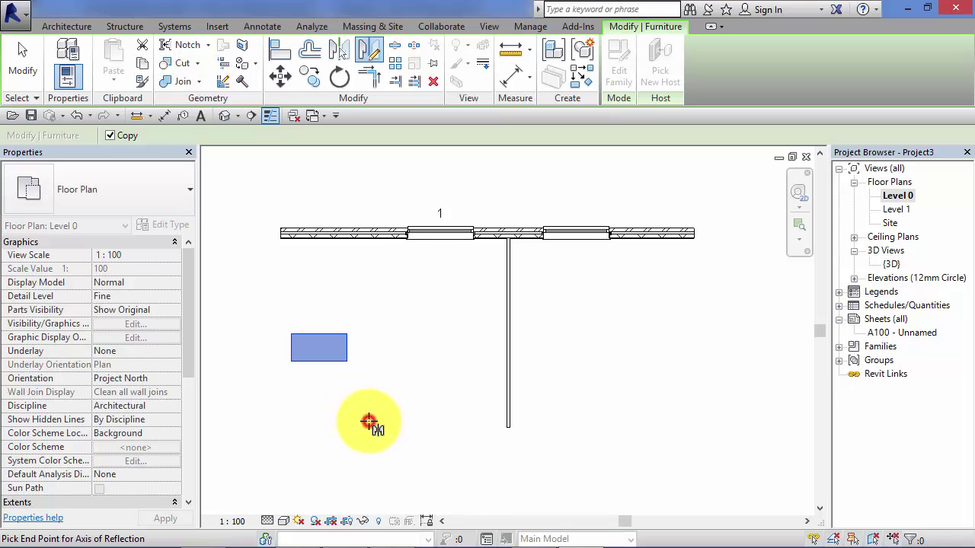
{"action": "left_click", "coordinate": [369, 422]}
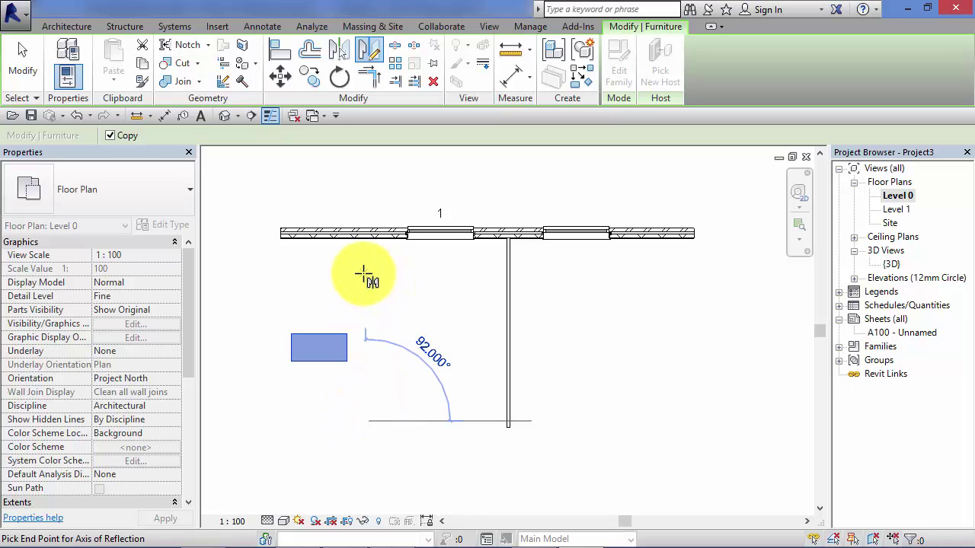
{"action": "left_click", "coordinate": [370, 275]}
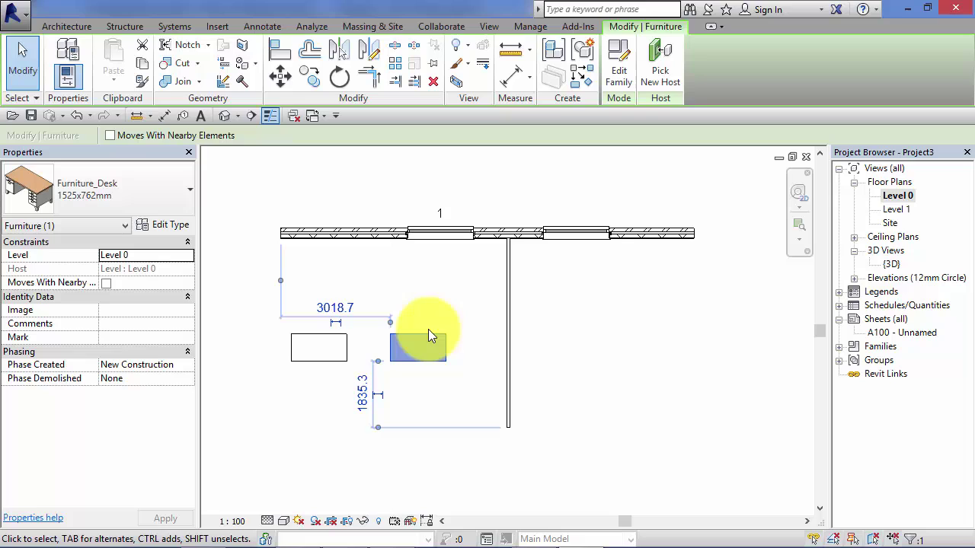
Mirror-copy the left desk across a drawn slanted axis, placing a tilted desk lower left
{"action": "middle_click_drag", "start_coordinate": [658, 431], "coordinate": [740, 411]}
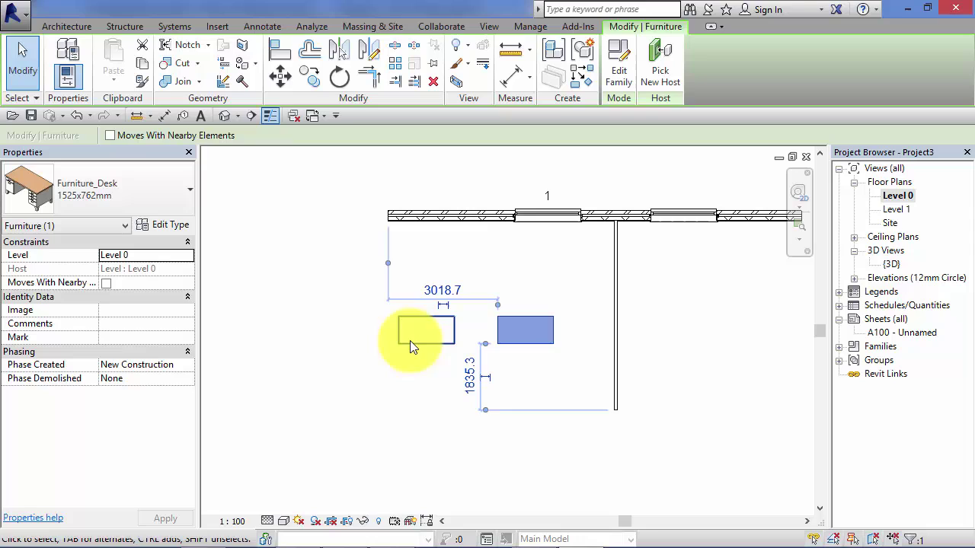
{"action": "left_click", "coordinate": [430, 343]}
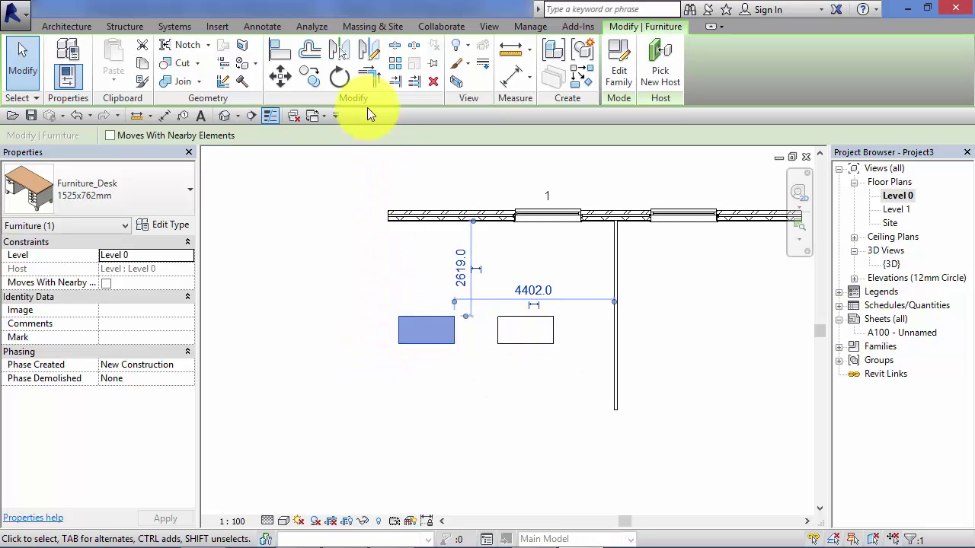
{"action": "left_click", "coordinate": [371, 50]}
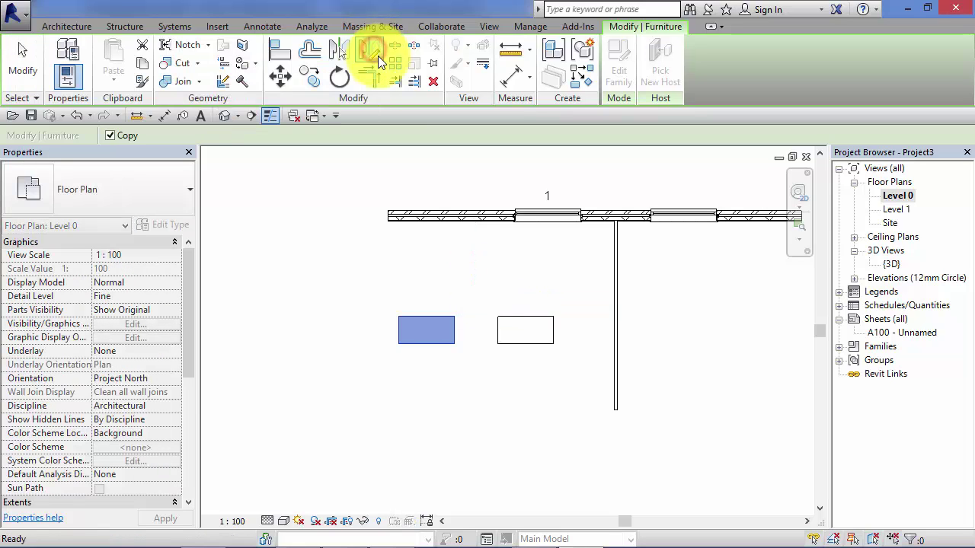
{"action": "left_click", "coordinate": [410, 432]}
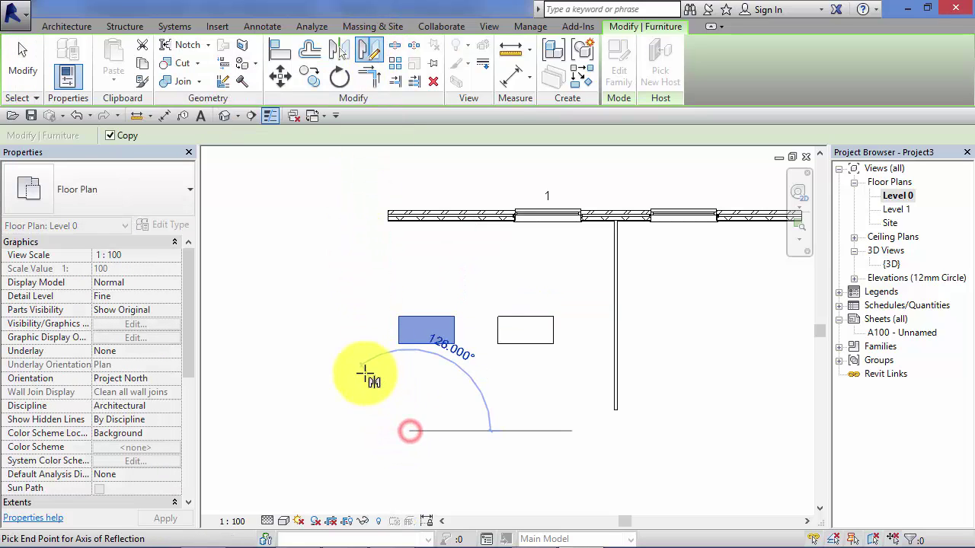
{"action": "left_click", "coordinate": [252, 314]}
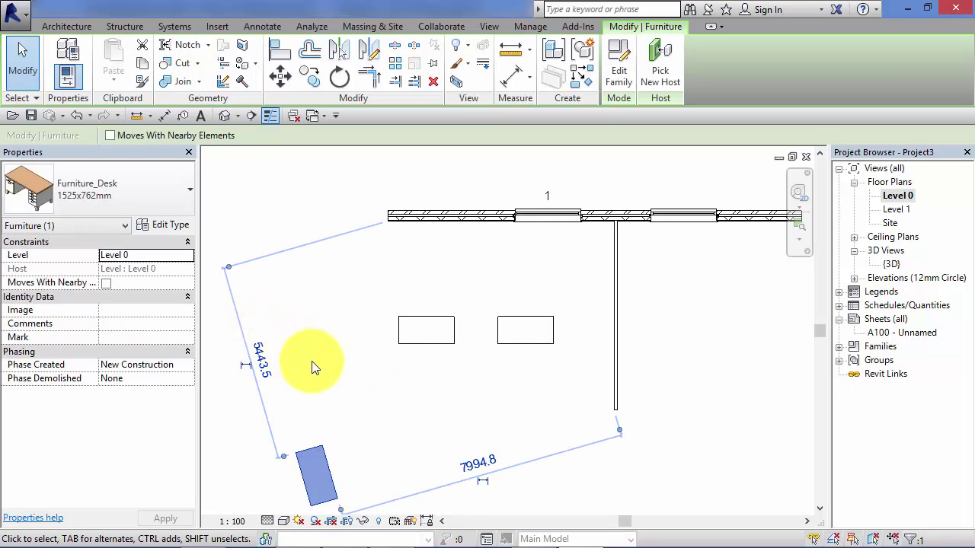
{"action": "middle_click_drag", "start_coordinate": [319, 365], "coordinate": [374, 297]}
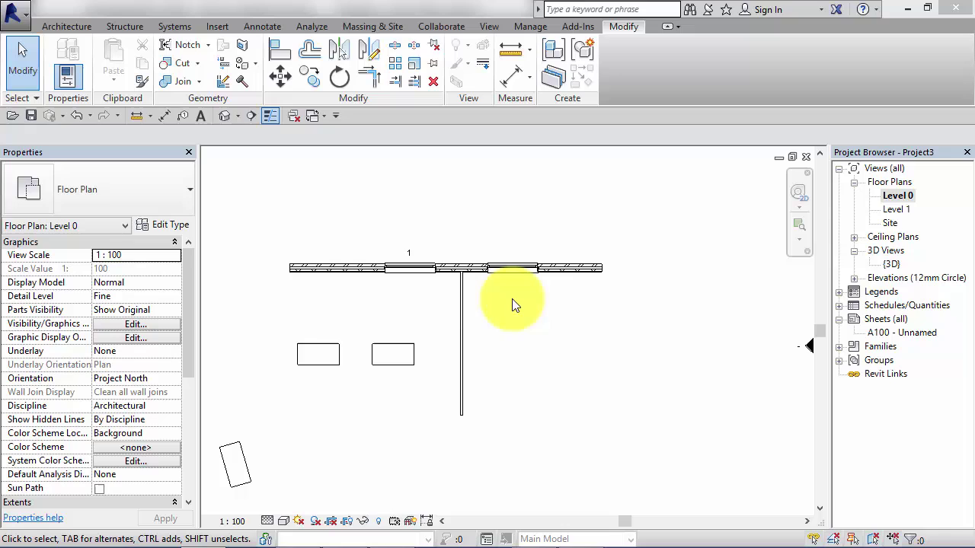
{"action": "left_click", "coordinate": [407, 273]}
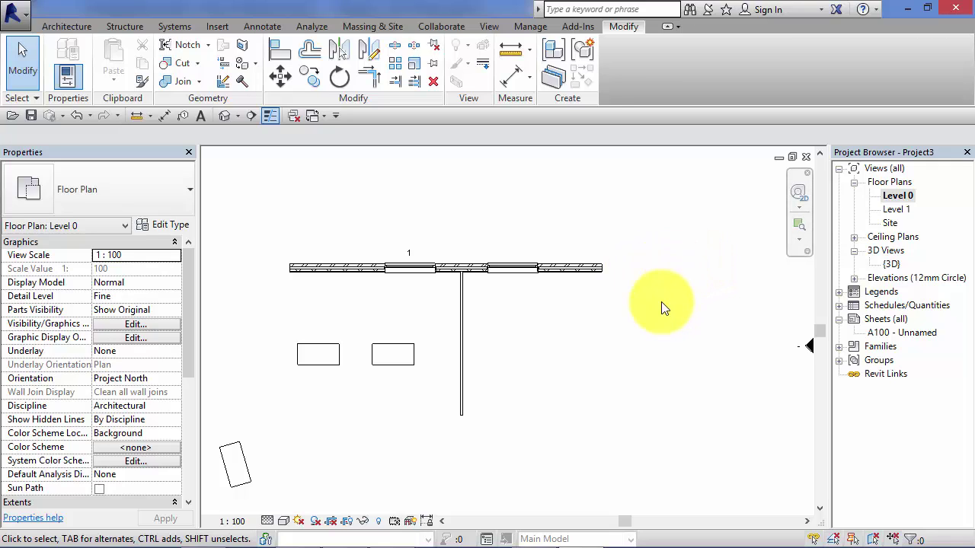
{"action": "middle_click_drag", "start_coordinate": [639, 321], "coordinate": [590, 344]}
{"action": "scroll", "coordinate": [536, 345], "scroll_direction": "up", "scroll_amount": 1}
{"action": "scroll", "coordinate": [536, 344], "scroll_direction": "up", "scroll_amount": 2}
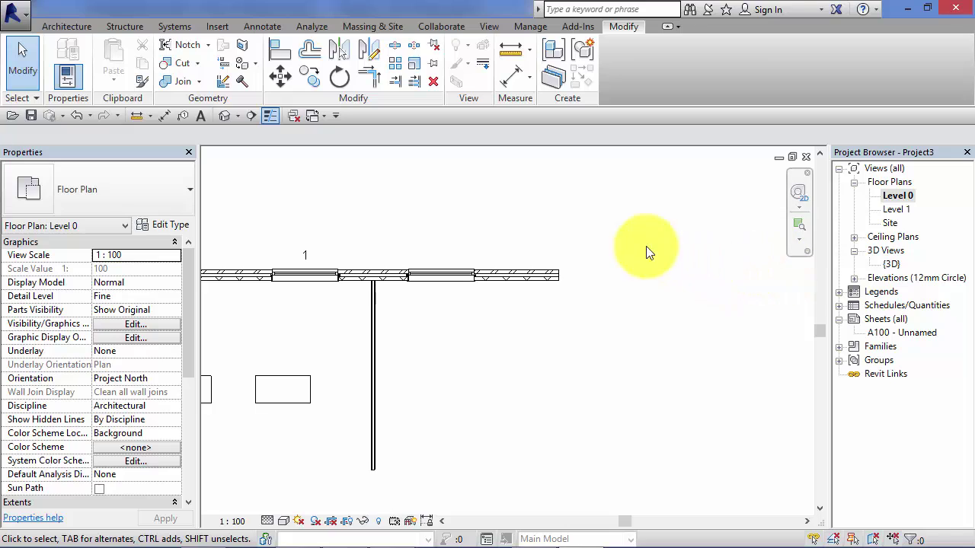
Try mirroring the right window using the wall end as the axis
{"action": "left_click", "coordinate": [445, 272]}
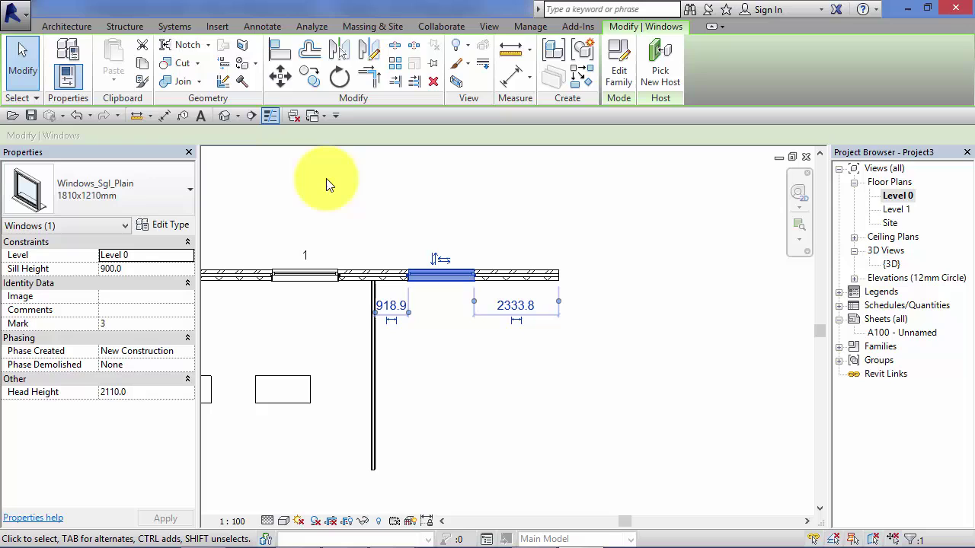
{"action": "left_click", "coordinate": [341, 52]}
{"action": "scroll", "coordinate": [535, 283], "scroll_direction": "up", "scroll_amount": 5}
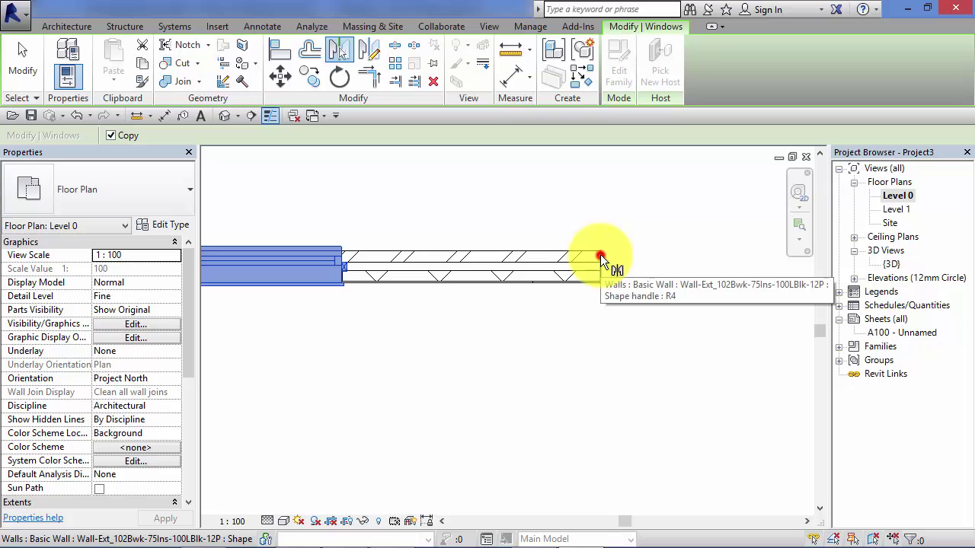
{"action": "left_click", "coordinate": [600, 254]}
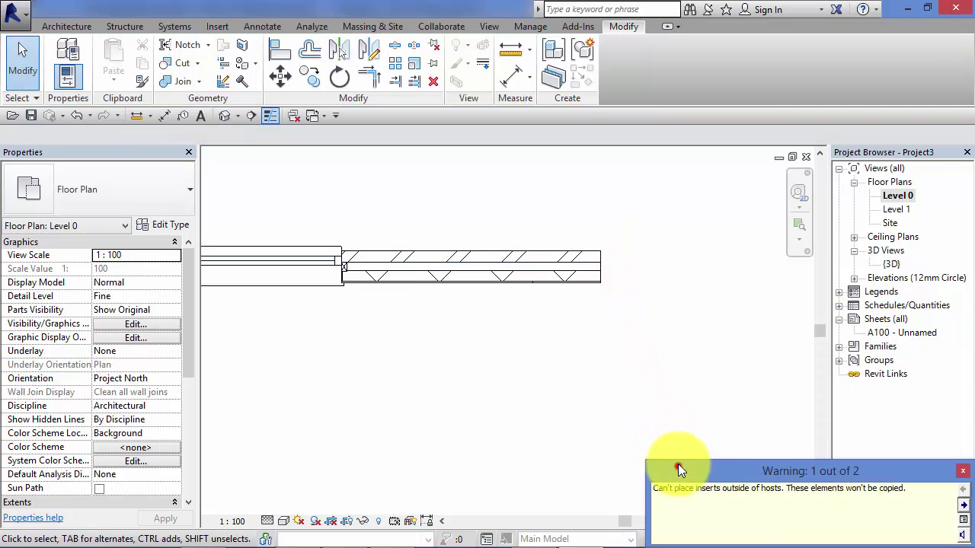
Move the 'inserts can't be placed outside hosts' warning to the middle and dismiss it
{"action": "left_click_drag", "start_coordinate": [678, 463], "coordinate": [383, 314]}
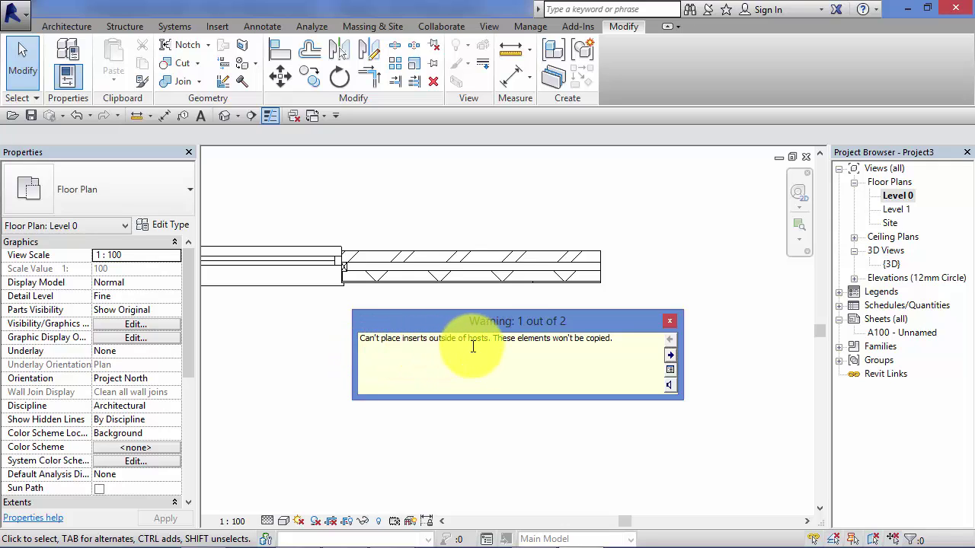
{"action": "left_click", "coordinate": [670, 321]}
{"action": "scroll", "coordinate": [670, 319], "scroll_direction": "down", "scroll_amount": 5}
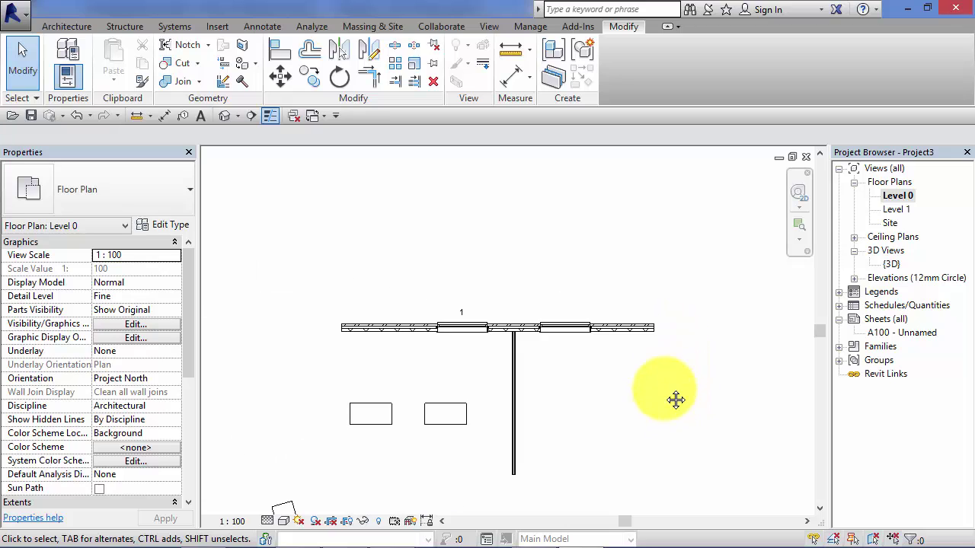
Pan and zoom the plan to frame the T-wall and its top window 1
{"action": "middle_click_drag", "start_coordinate": [677, 398], "coordinate": [626, 361]}
{"action": "scroll", "coordinate": [517, 311], "scroll_direction": "up", "scroll_amount": 1}
{"action": "middle_click_drag", "start_coordinate": [527, 319], "coordinate": [505, 333]}
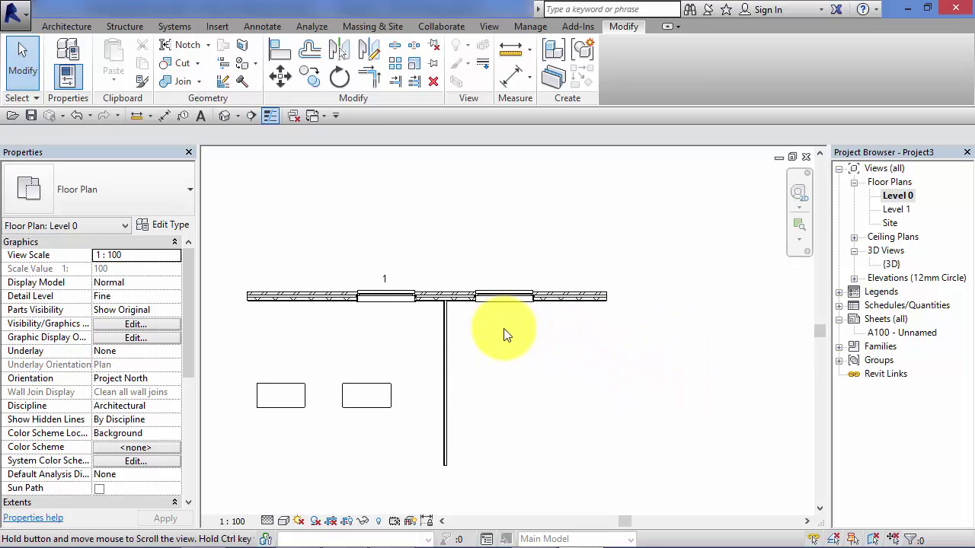
{"action": "middle_click_drag", "start_coordinate": [492, 397], "coordinate": [535, 370]}
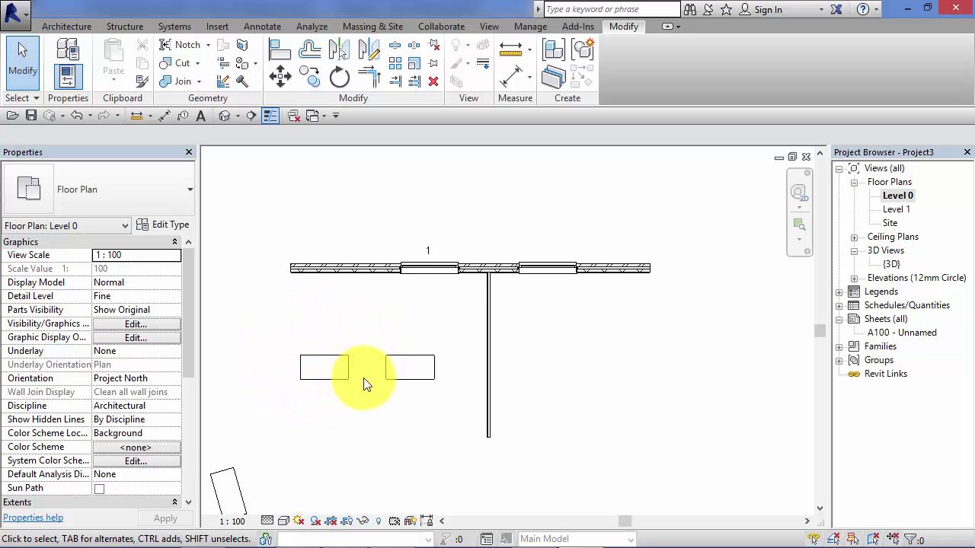
{"action": "middle_click_drag", "start_coordinate": [366, 403], "coordinate": [396, 370]}
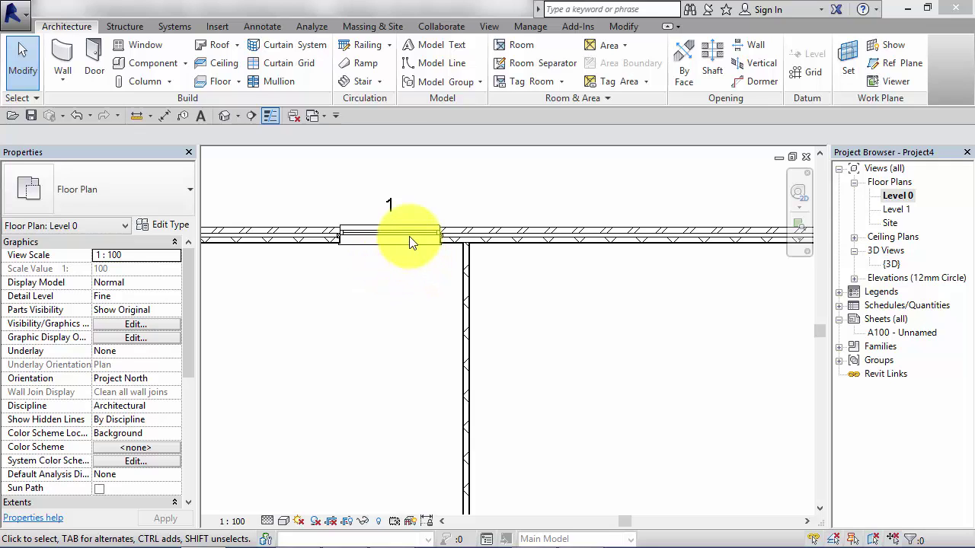
{"action": "scroll", "coordinate": [376, 273], "scroll_direction": "down", "scroll_amount": 1}
{"action": "scroll", "coordinate": [376, 274], "scroll_direction": "up", "scroll_amount": 1}
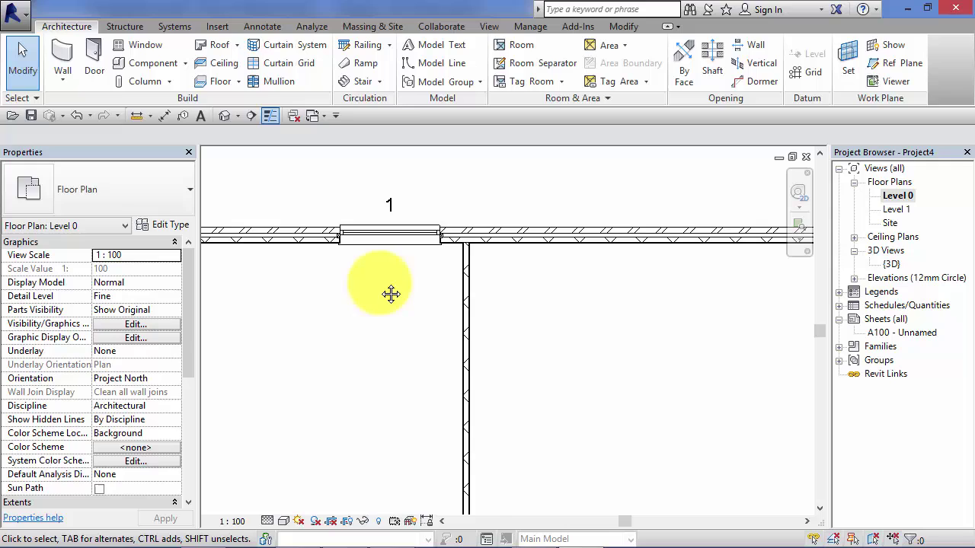
{"action": "middle_click_drag", "start_coordinate": [387, 293], "coordinate": [417, 297]}
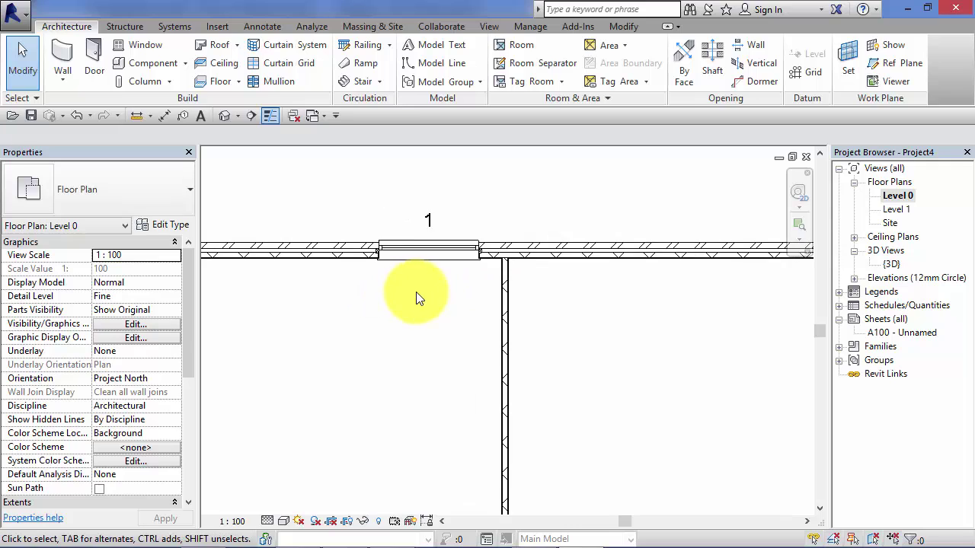
{"action": "left_click", "coordinate": [437, 246]}
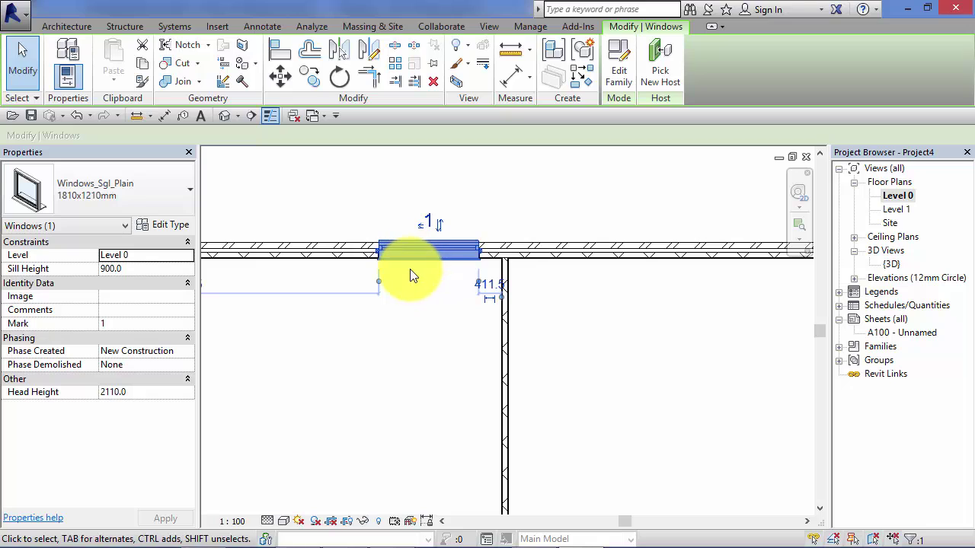
{"action": "left_click", "coordinate": [417, 351]}
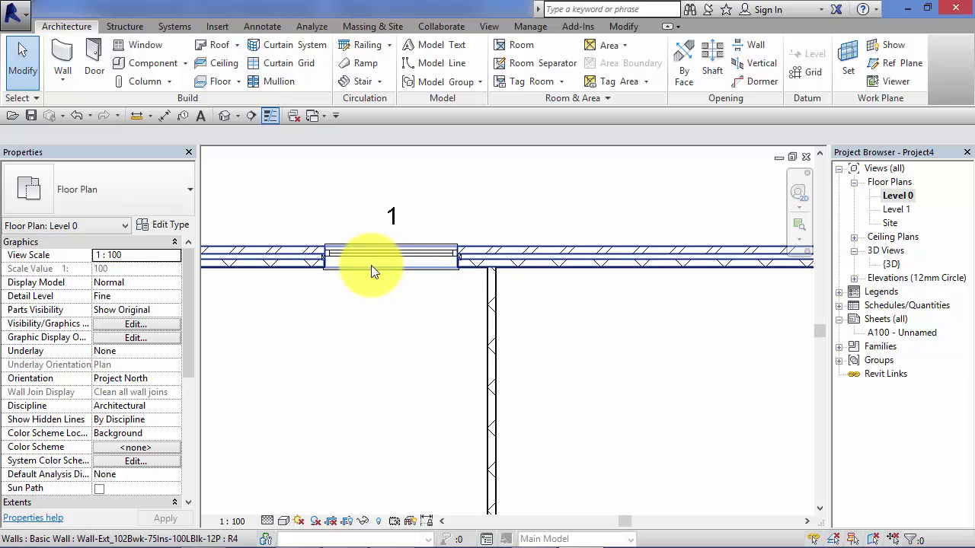
{"action": "left_click", "coordinate": [401, 295]}
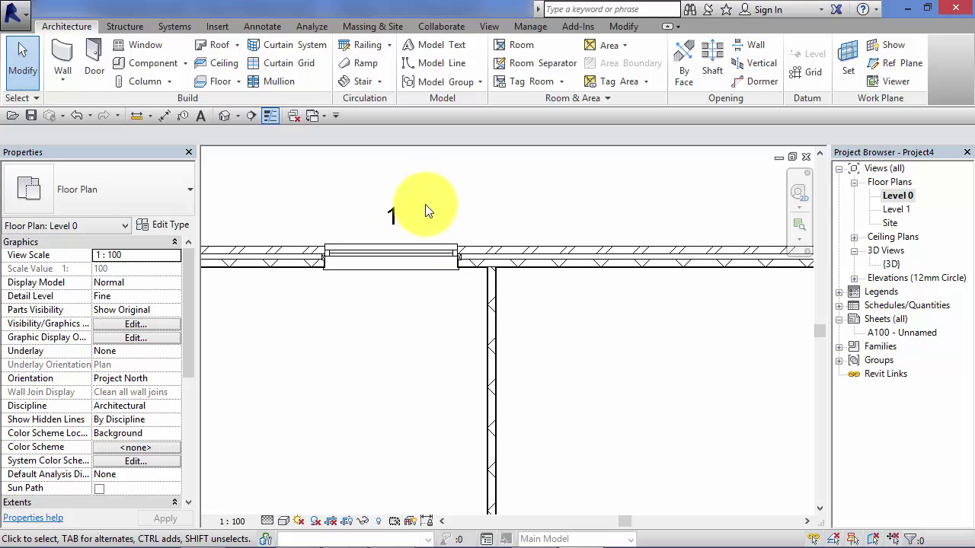
Mirror window 1 across the interior wall, creating mark 2 on the right, then deselect
{"action": "left_click", "coordinate": [419, 246]}
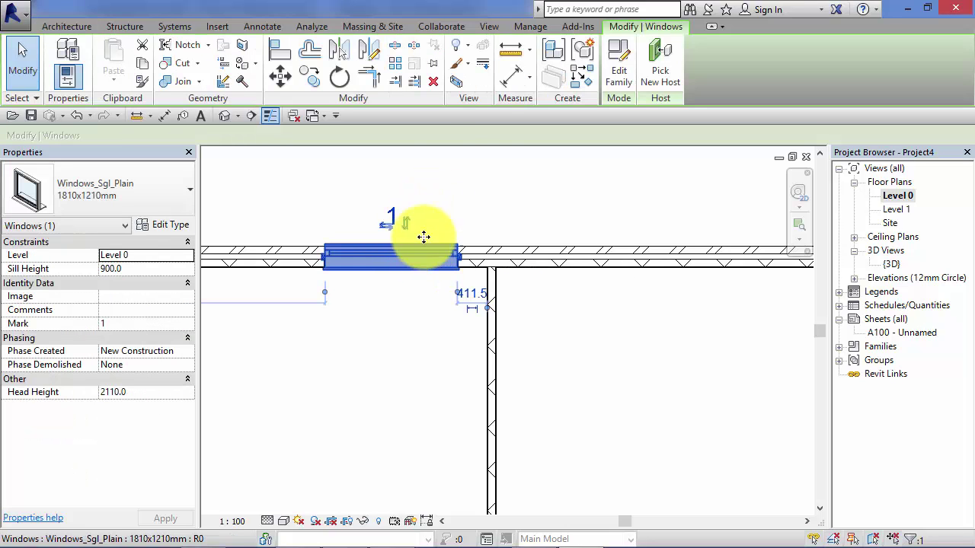
{"action": "left_click", "coordinate": [341, 50]}
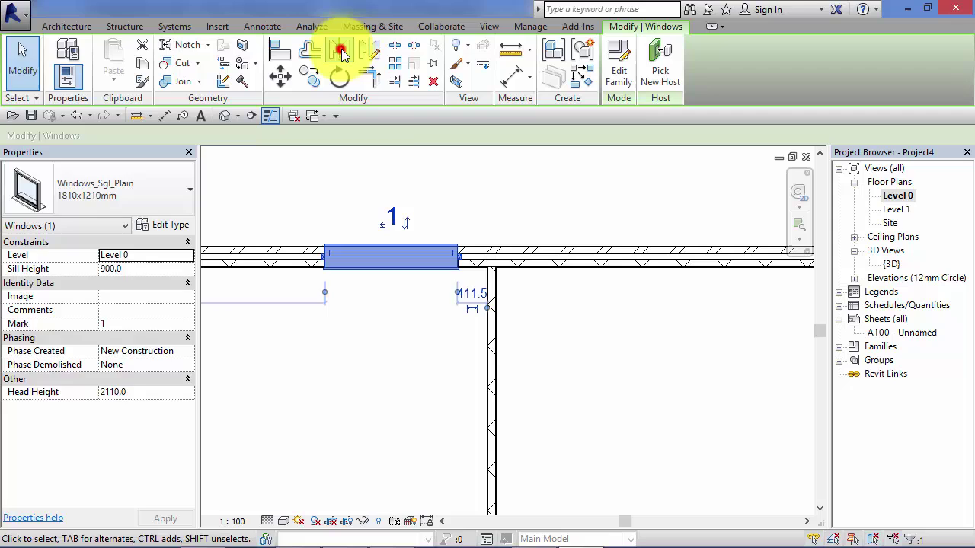
{"action": "left_click", "coordinate": [490, 311]}
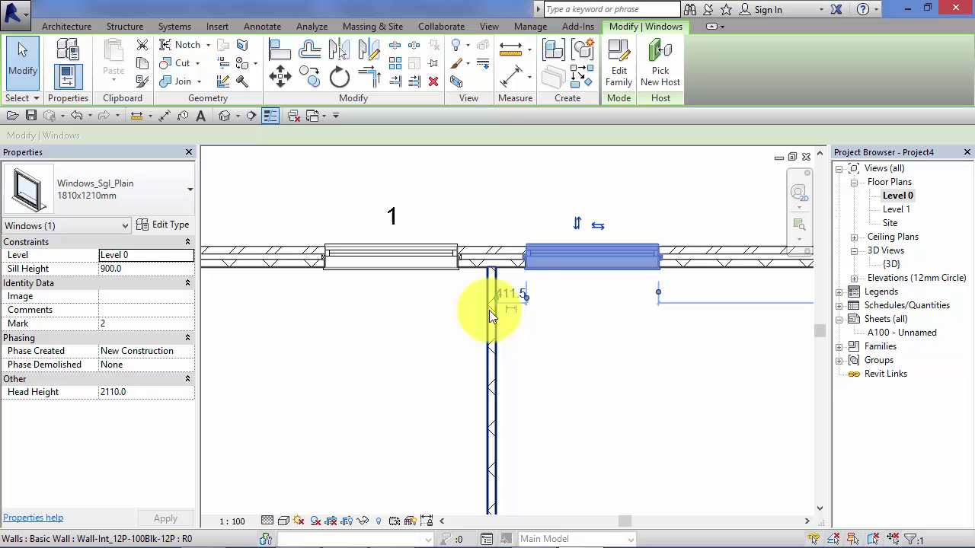
{"action": "left_click", "coordinate": [560, 315]}
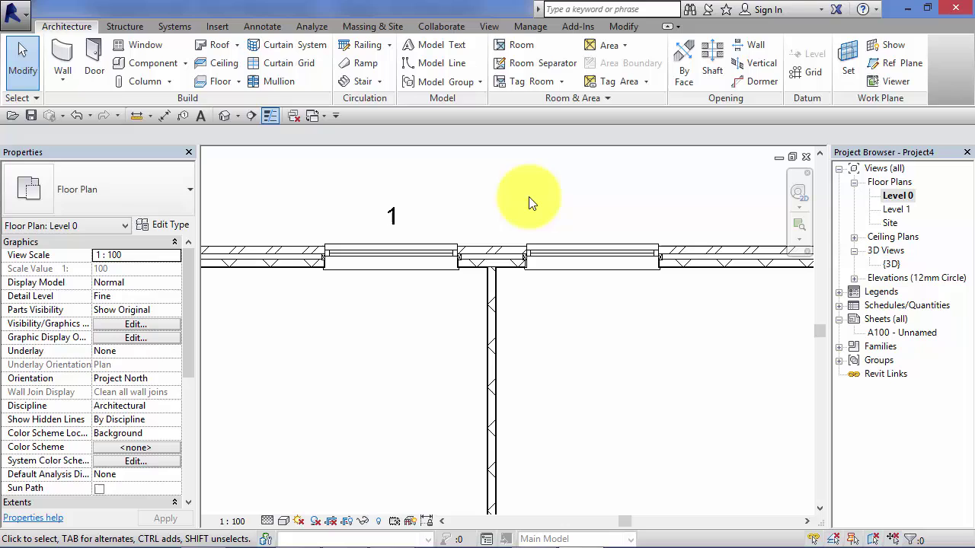
Select the mirrored right window to confirm its Mark is 2 in Properties
{"action": "left_click", "coordinate": [610, 267]}
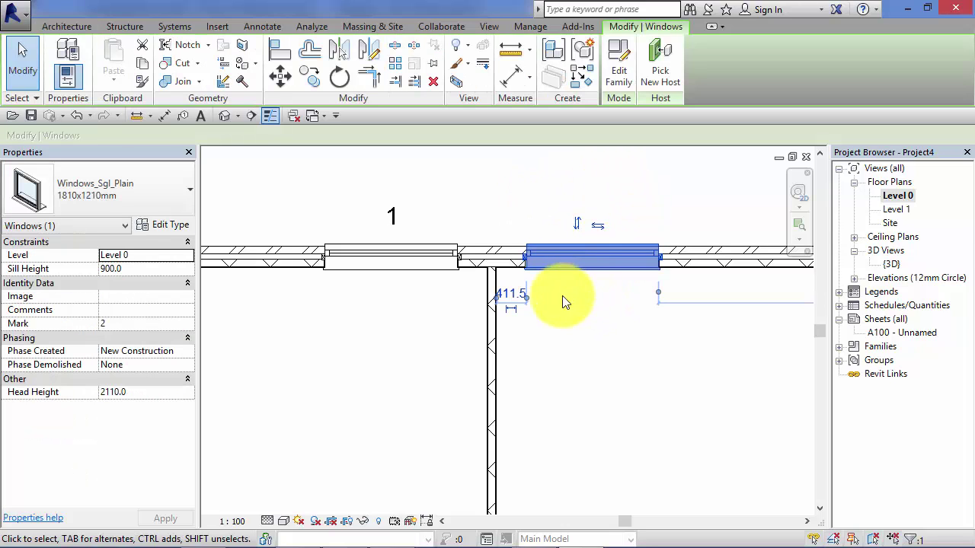